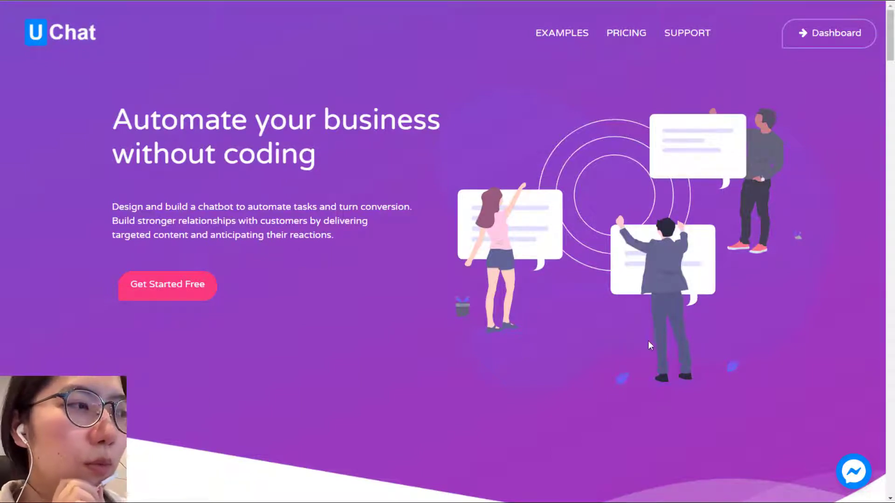
# Step: Start a guest chat in the UChat website's Messenger widget and ask what UChat does
pyautogui.click(852, 477)
pyautogui.click(759, 380)
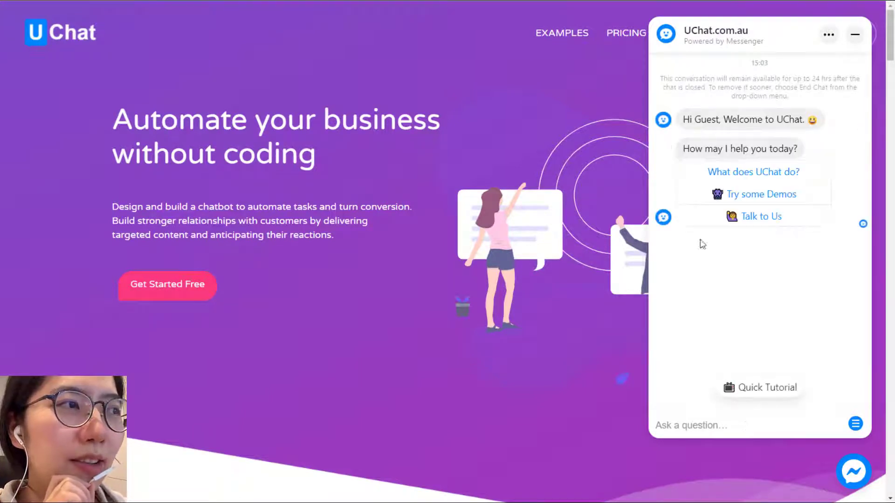
pyautogui.click(776, 175)
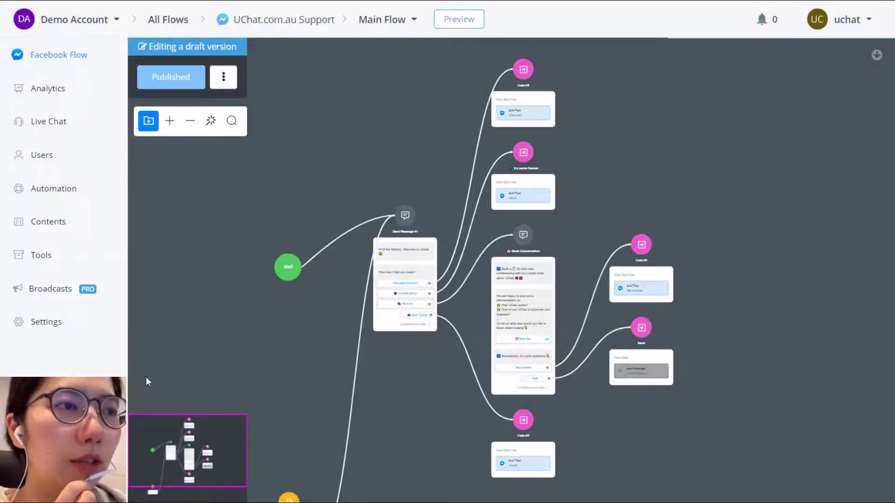
# Step: Create a persona named Alice with Alice.jpg from the media library as its avatar, and save it
pyautogui.click(53, 223)
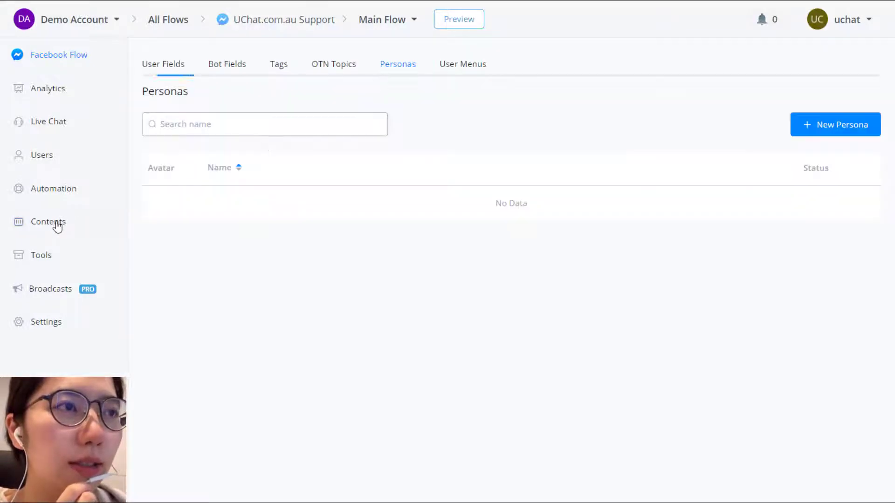
pyautogui.click(837, 125)
pyautogui.click(360, 124)
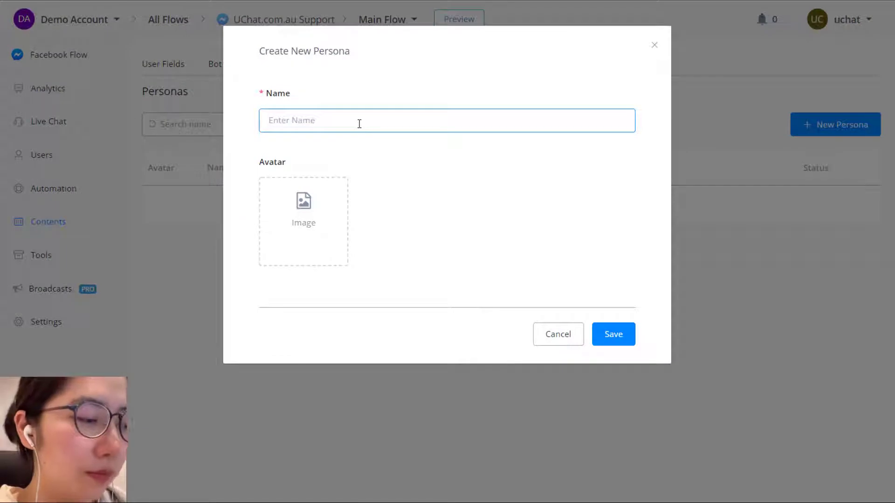
pyautogui.write('Alice')
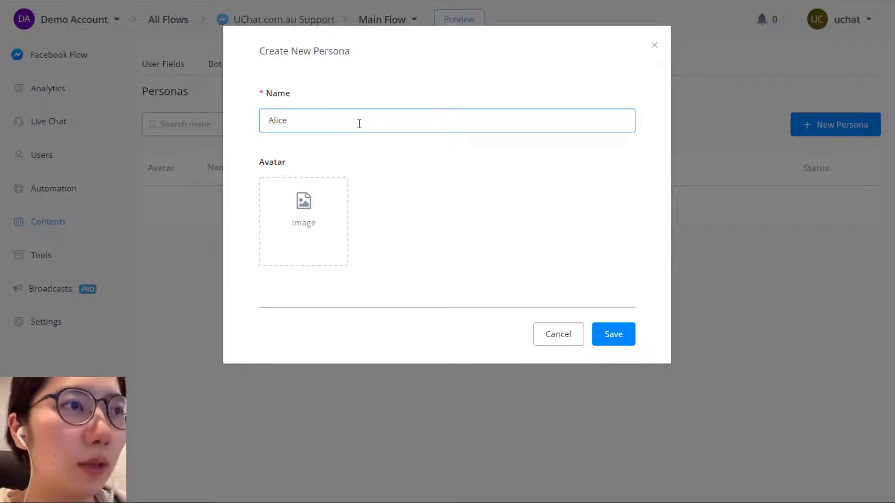
pyautogui.click(302, 219)
pyautogui.click(419, 88)
pyautogui.scroll(-3, 534, 333)
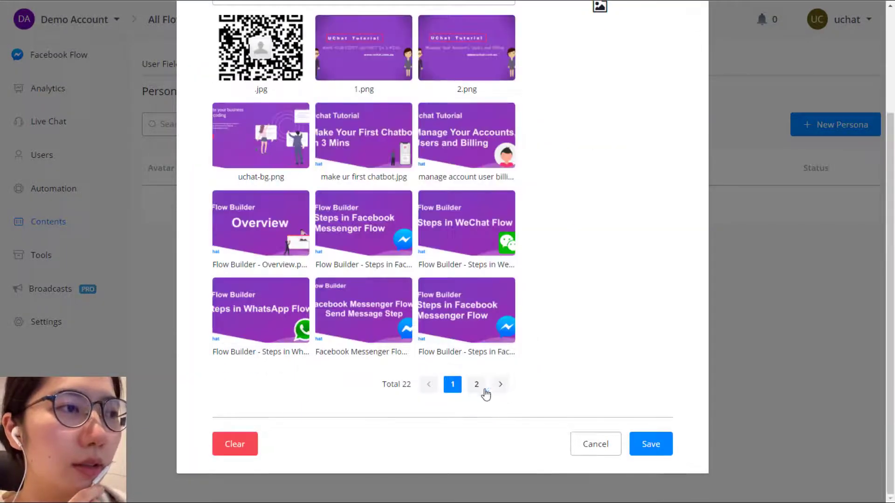
pyautogui.click(480, 389)
pyautogui.click(466, 226)
pyautogui.click(653, 445)
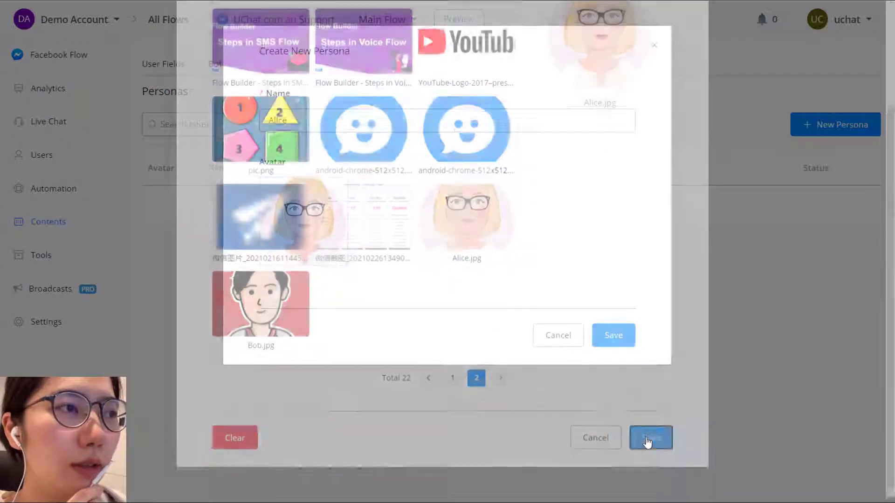
pyautogui.click(612, 340)
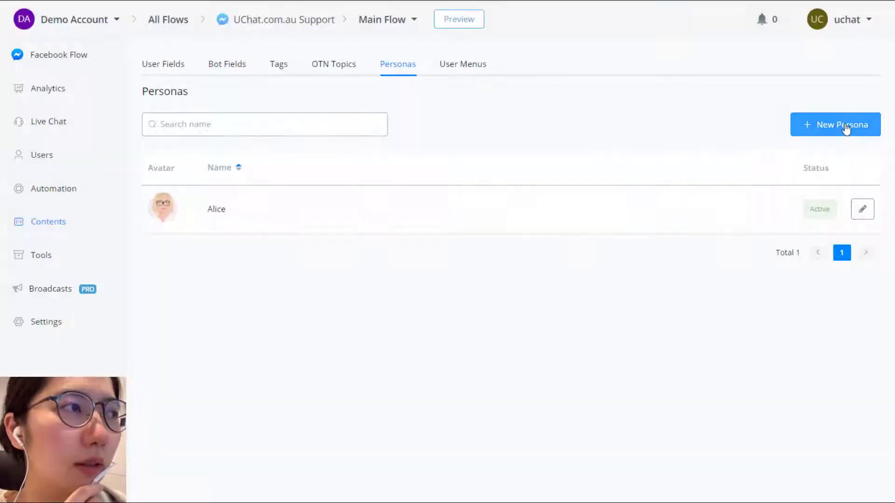
# Step: Create a second persona named Bob with Bob.jpg from the media library as its avatar, and save it
pyautogui.click(847, 129)
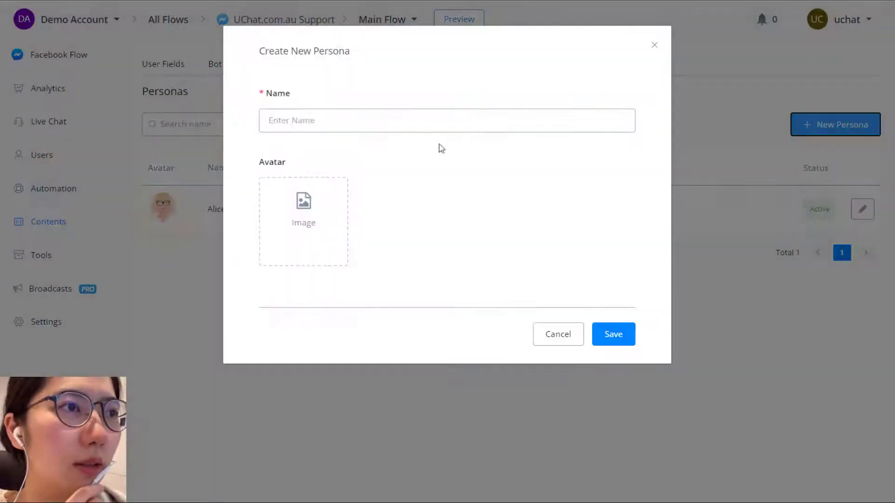
pyautogui.click(347, 124)
pyautogui.write('Bob')
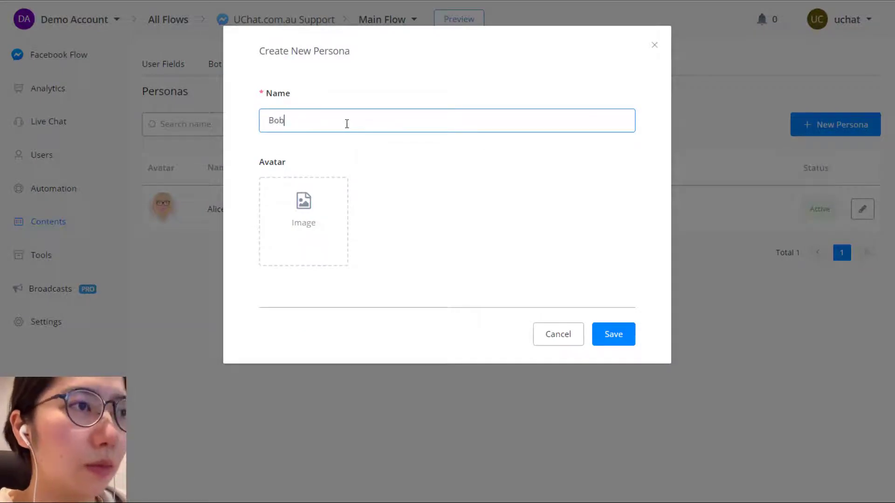
pyautogui.click(310, 220)
pyautogui.click(418, 88)
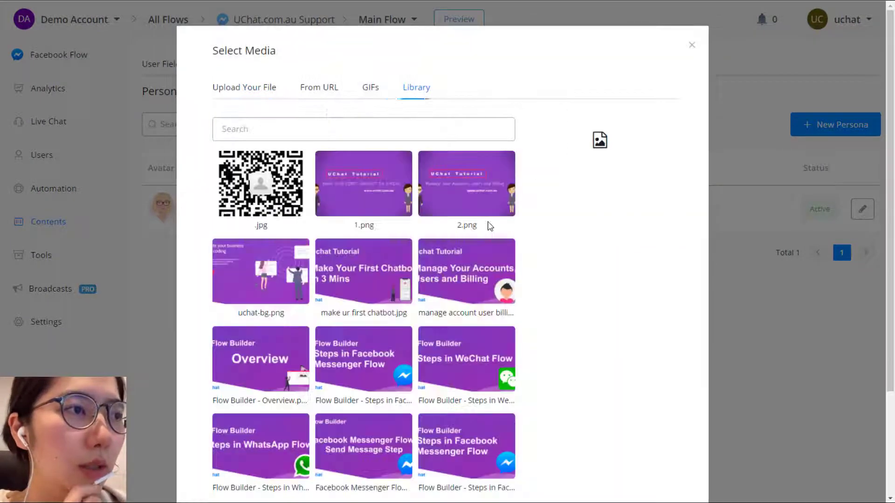
pyautogui.scroll(-5, 488, 226)
pyautogui.click(475, 383)
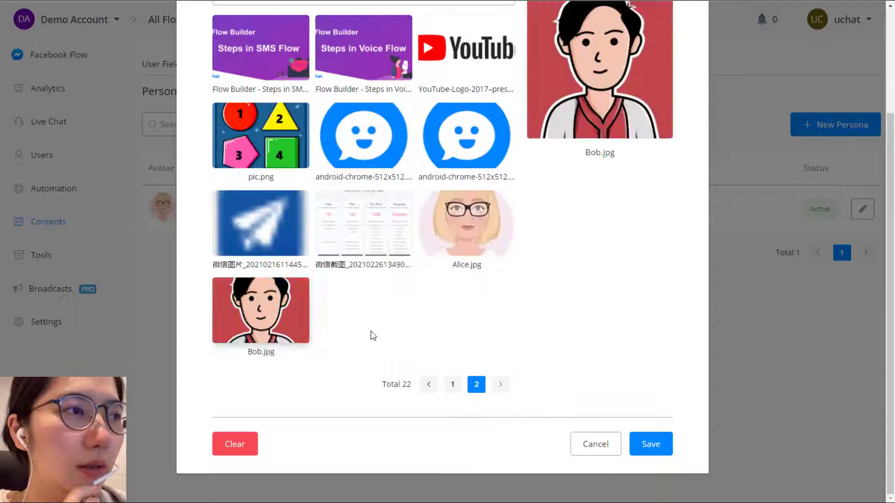
pyautogui.click(649, 443)
pyautogui.click(625, 338)
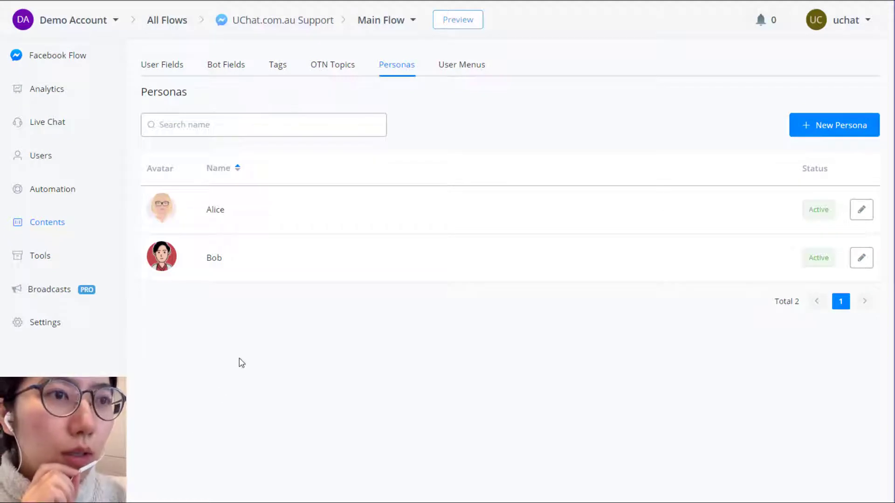
# Step: Examine the existing set_persona tag and the persona text field among the user fields
pyautogui.click(279, 68)
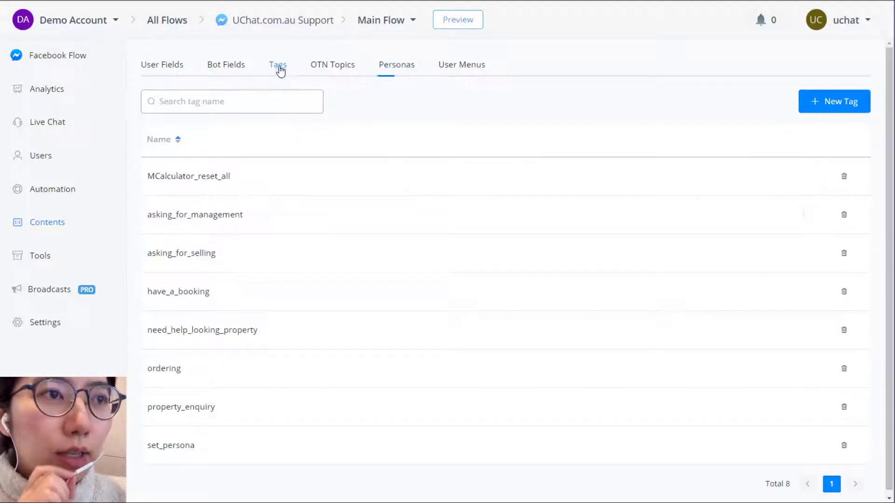
pyautogui.click(202, 450)
pyautogui.moveTo(214, 444); pyautogui.dragTo(143, 442)
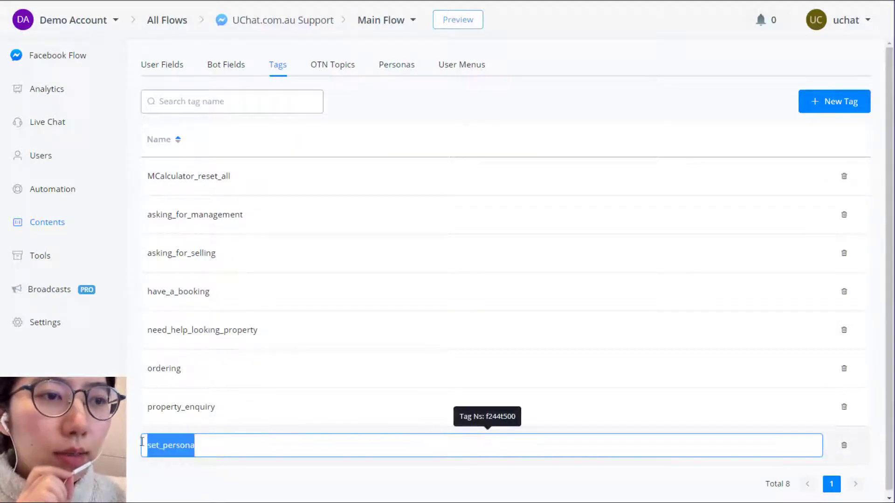
pyautogui.click(194, 476)
pyautogui.click(181, 69)
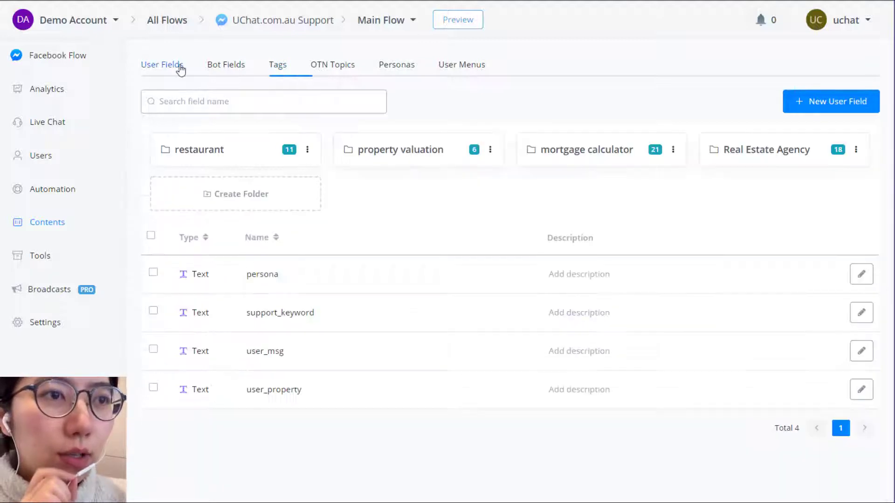
pyautogui.click(268, 276)
pyautogui.moveTo(290, 274); pyautogui.dragTo(253, 280)
pyautogui.click(206, 274)
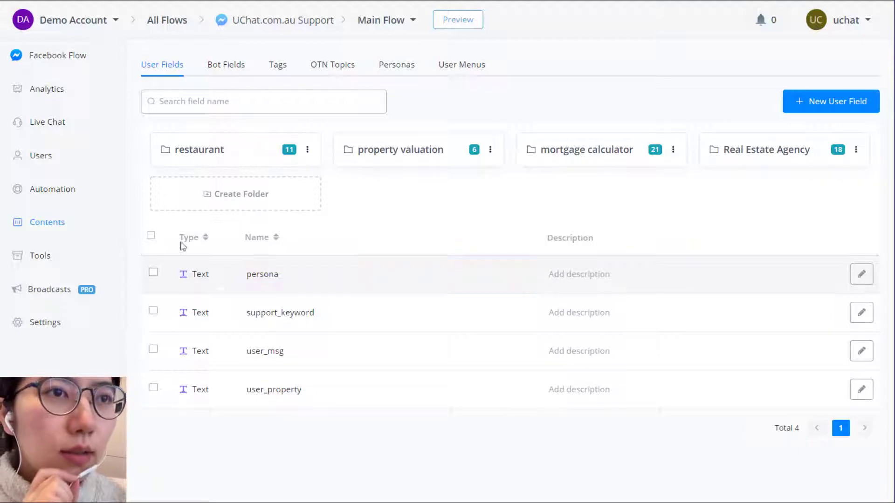
# Step: Open the Facebook flow and examine the set_persona tag condition and the Random Persona step with its two variations
pyautogui.click(78, 58)
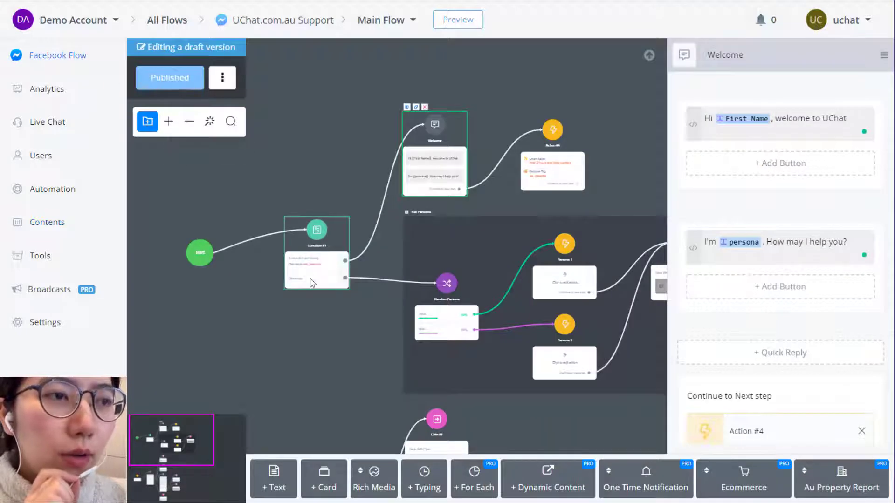
pyautogui.scroll(5, 313, 289)
pyautogui.scroll(3, 313, 285)
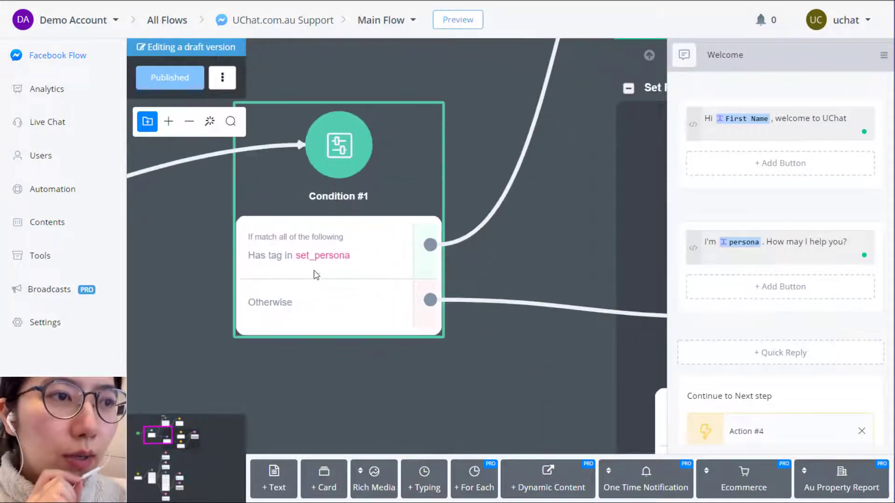
pyautogui.moveTo(278, 396); pyautogui.dragTo(285, 432)
pyautogui.click(286, 292)
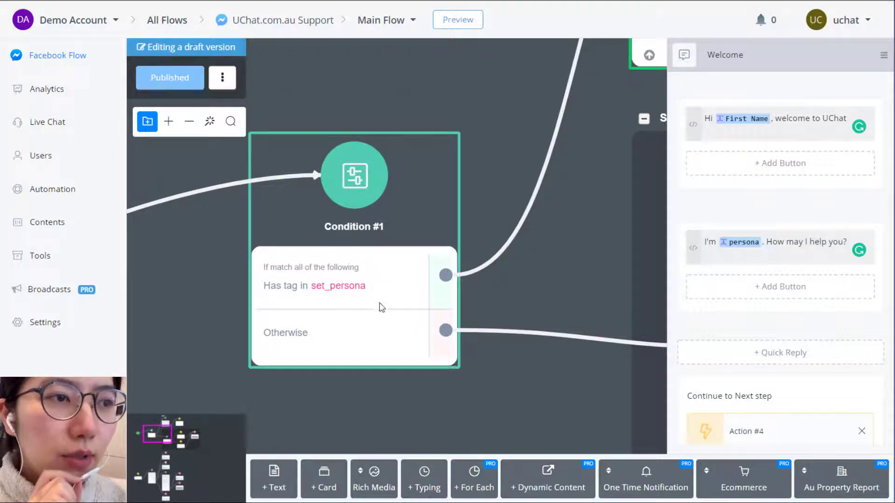
pyautogui.scroll(-5, 384, 326)
pyautogui.moveTo(447, 374); pyautogui.dragTo(300, 250)
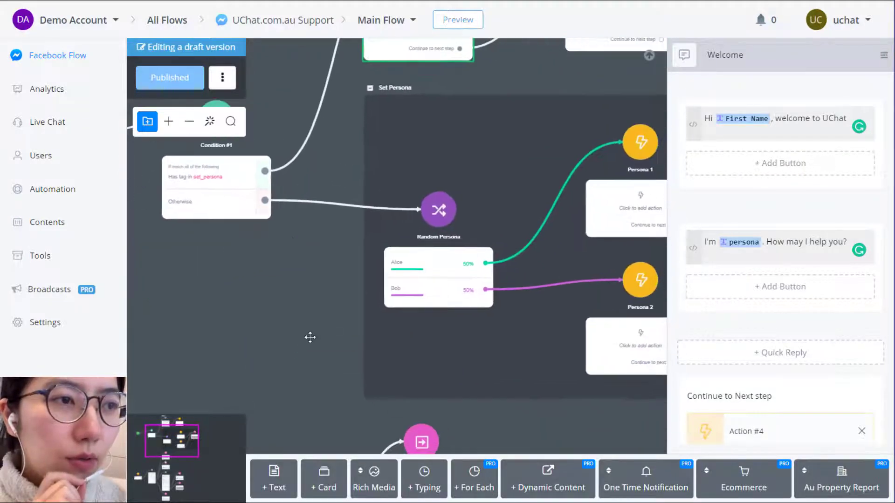
pyautogui.click(371, 266)
pyautogui.scroll(4, 372, 250)
pyautogui.click(370, 219)
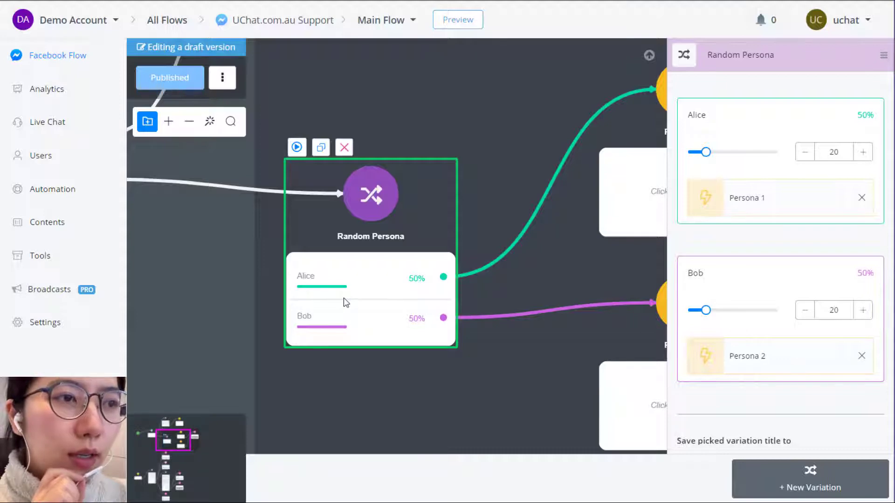
# Step: Add a Set Persona action to the Persona 1 step and choose Alice as the persona
pyautogui.scroll(-3, 343, 302)
pyautogui.moveTo(240, 300); pyautogui.dragTo(189, 299)
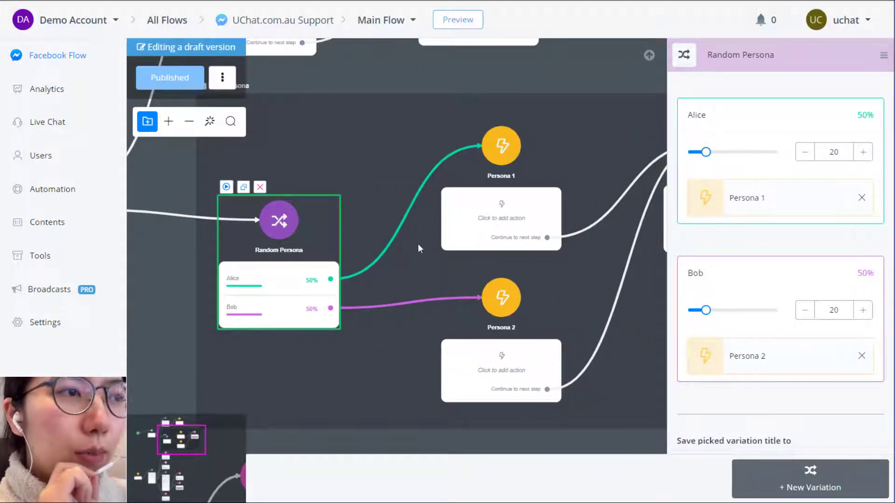
pyautogui.click(516, 228)
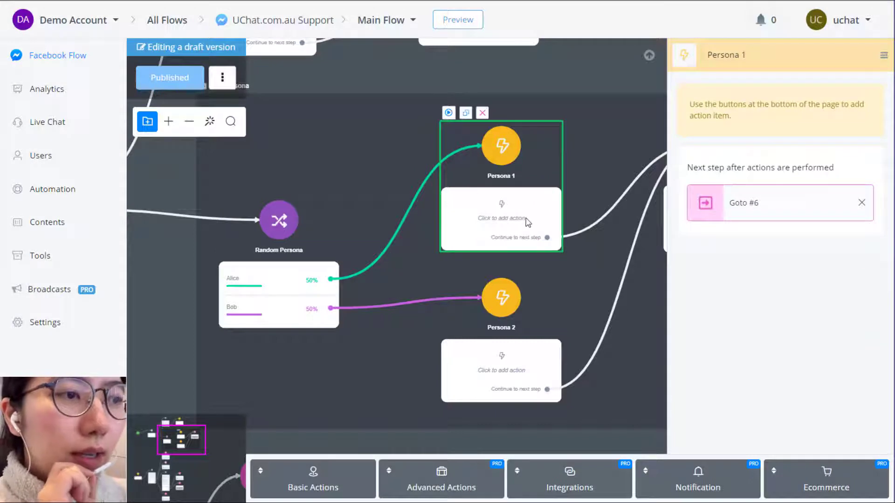
pyautogui.click(420, 496)
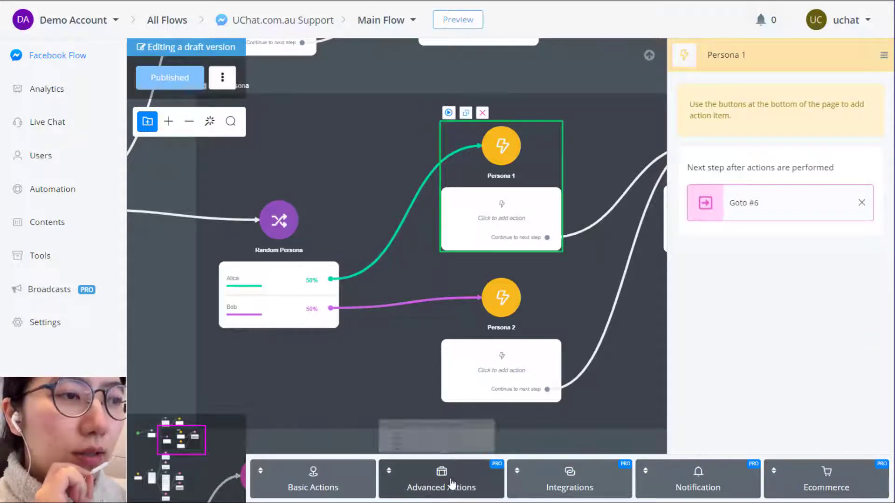
pyautogui.click(451, 419)
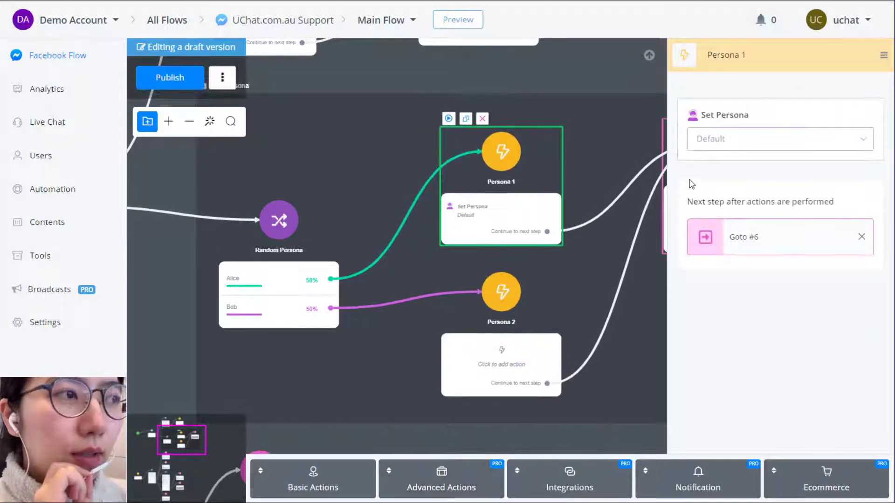
pyautogui.click(739, 139)
pyautogui.click(743, 195)
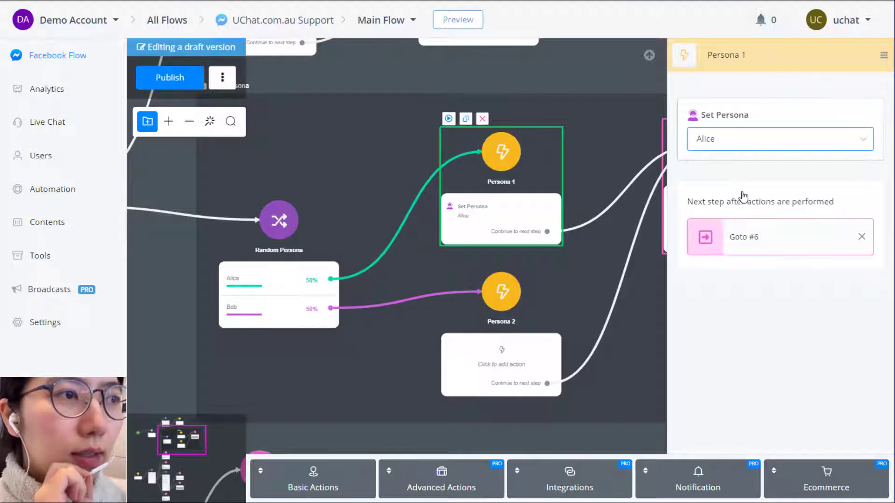
# Step: Add a Set Variable Value action to Persona 1 that saves the input value Alice to the persona custom field
pyautogui.click(343, 484)
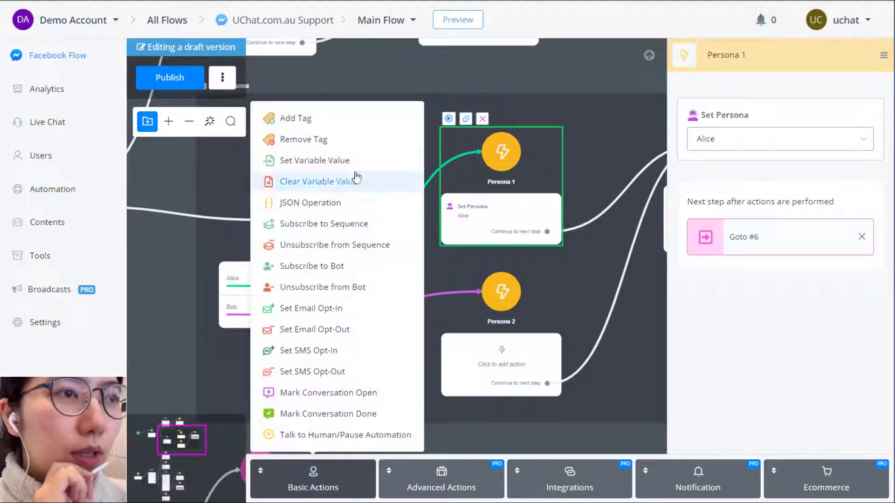
pyautogui.click(353, 168)
pyautogui.click(735, 222)
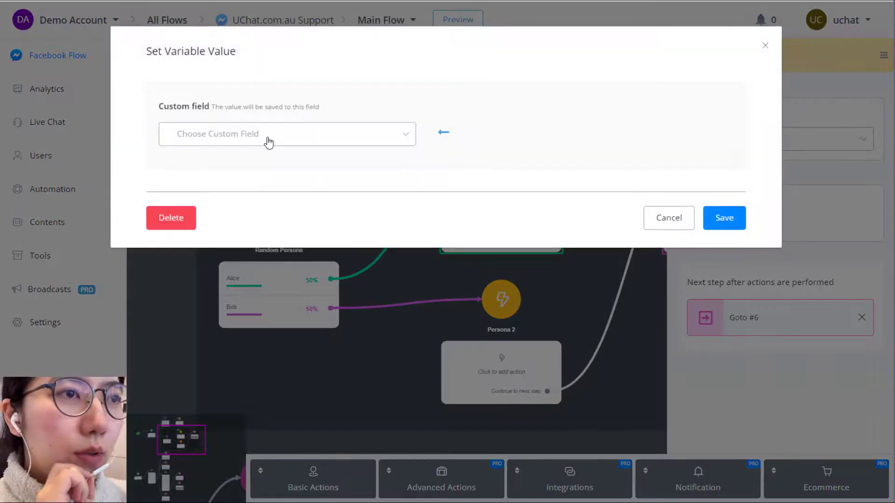
pyautogui.click(269, 140)
pyautogui.write('persona')
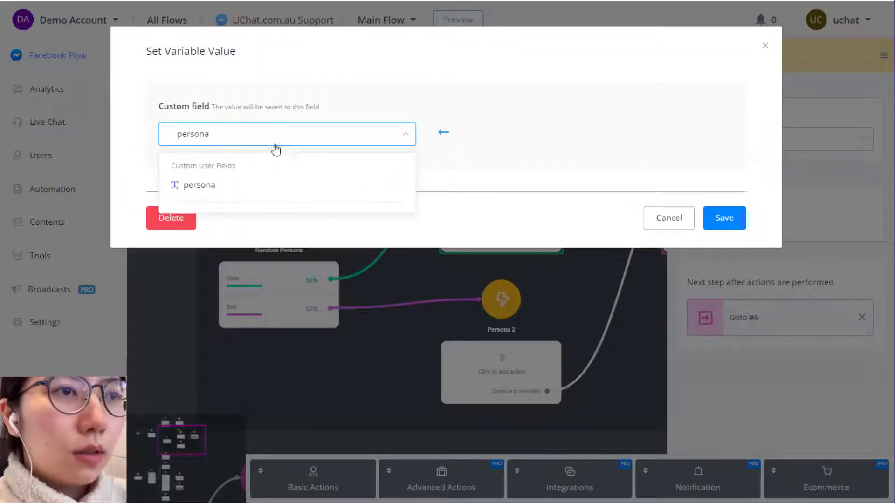
pyautogui.click(228, 185)
pyautogui.click(229, 286)
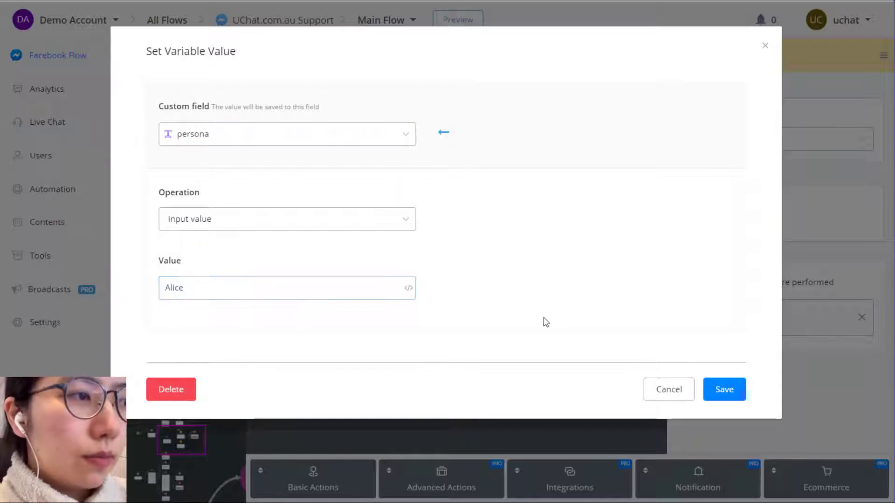
pyautogui.click(731, 391)
# Step: Add a Set Persona action to the Persona 2 step and choose Bob as the persona
pyautogui.click(475, 404)
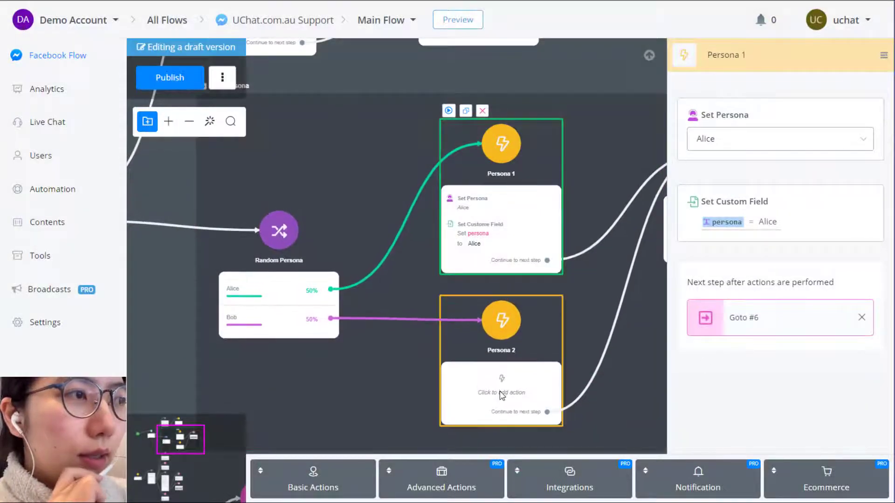
pyautogui.click(453, 485)
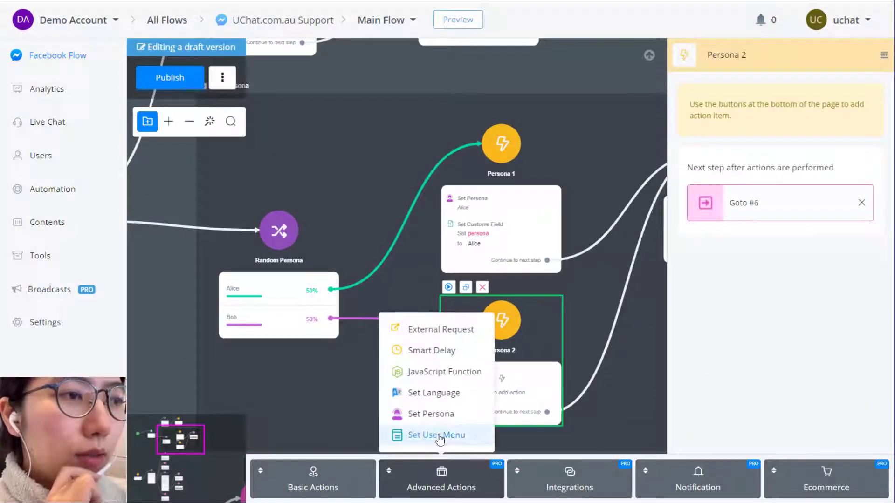
pyautogui.click(406, 414)
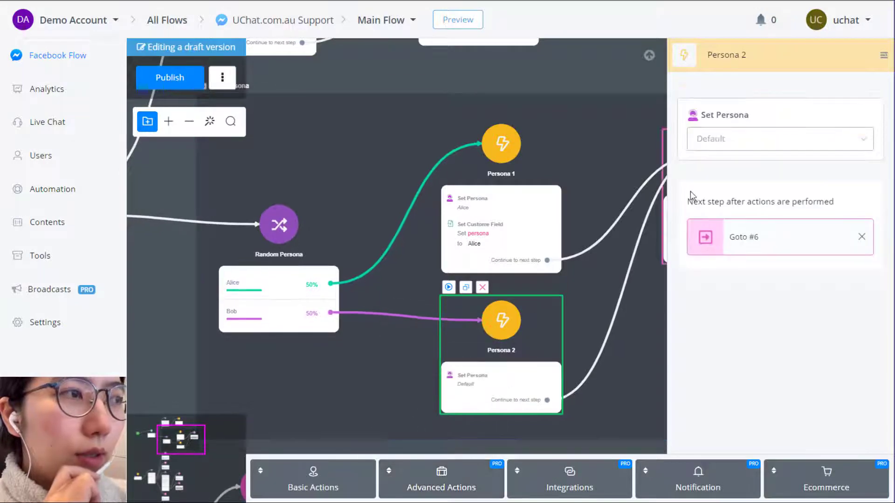
pyautogui.click(726, 142)
pyautogui.click(731, 214)
# Step: Add a Set Variable Value action to Persona 2 that saves the input value Bob to the persona custom field
pyautogui.click(315, 478)
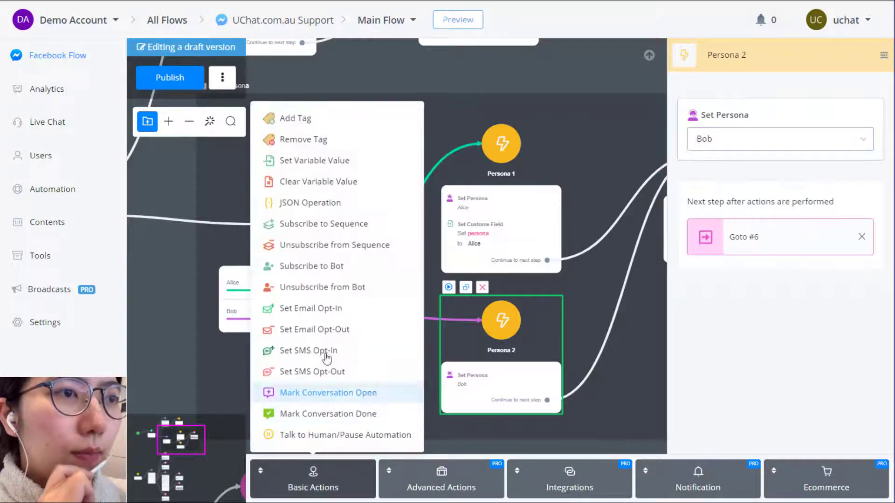
pyautogui.click(323, 161)
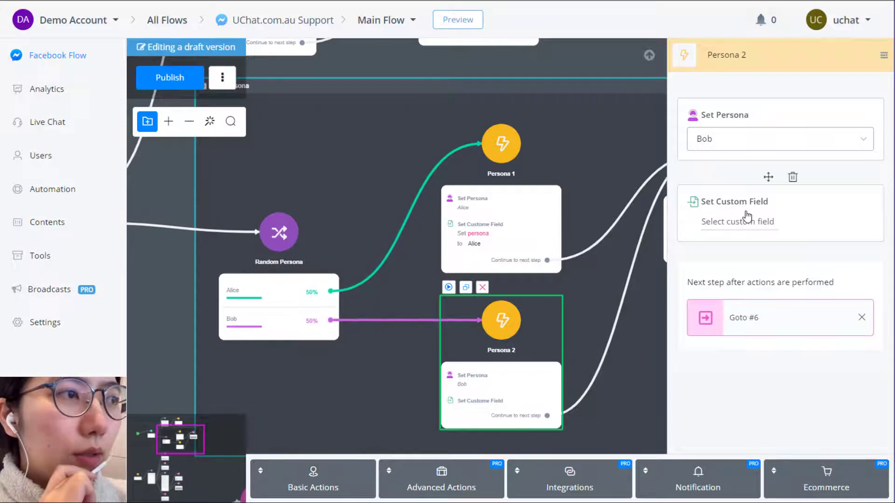
pyautogui.click(748, 214)
pyautogui.click(330, 136)
pyautogui.write('persona')
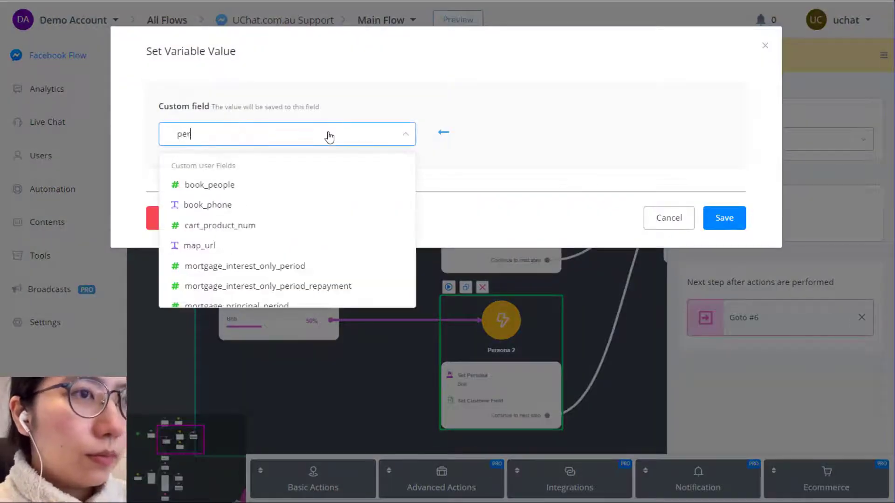
pyautogui.click(239, 184)
pyautogui.click(229, 283)
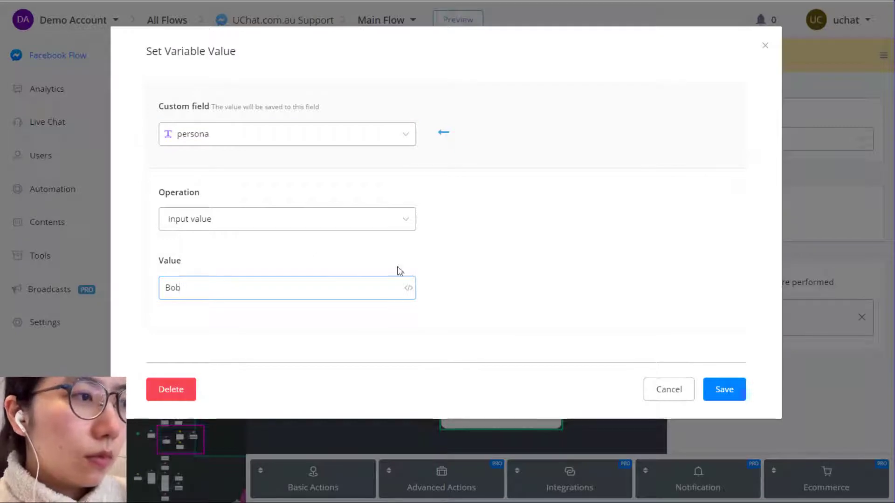
pyautogui.click(722, 389)
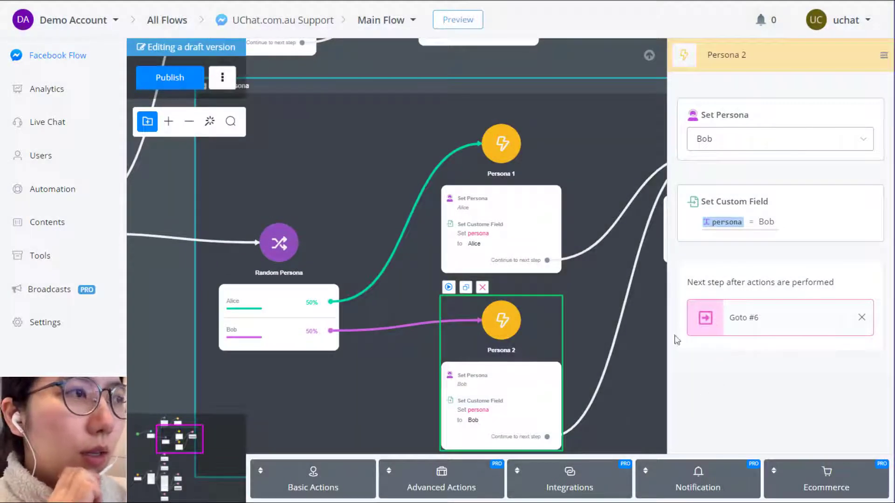
# Step: Examine the Goto #6 step, the set_persona condition, the Welcome messages and the delay and tag removal in Action #4
pyautogui.click(707, 223)
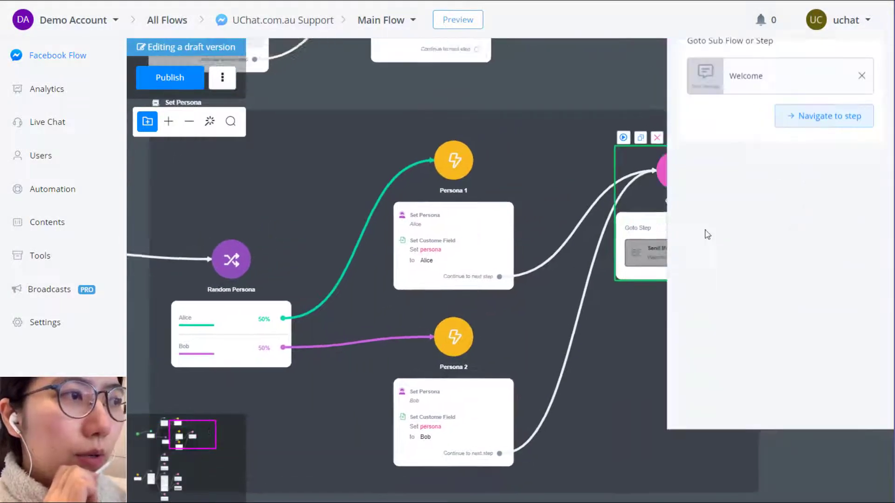
pyautogui.scroll(-2, 580, 270)
pyautogui.scroll(3, 282, 186)
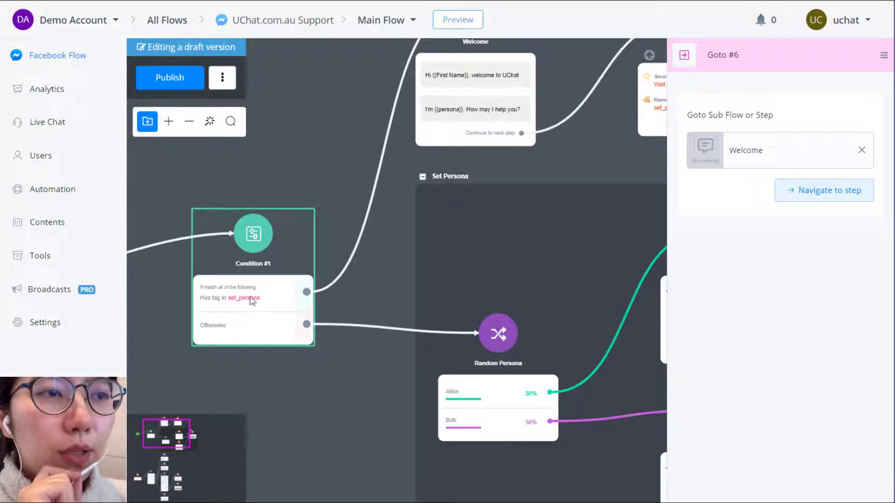
pyautogui.moveTo(354, 113); pyautogui.dragTo(301, 242)
pyautogui.click(430, 226)
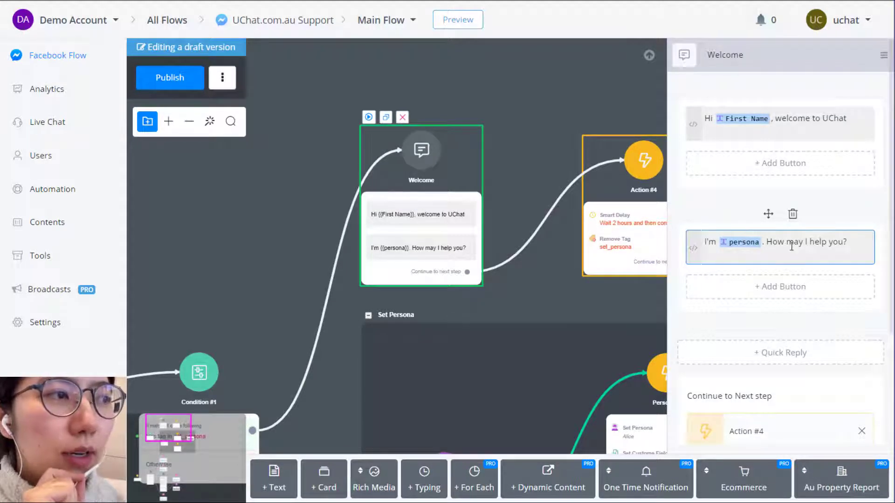
pyautogui.click(849, 241)
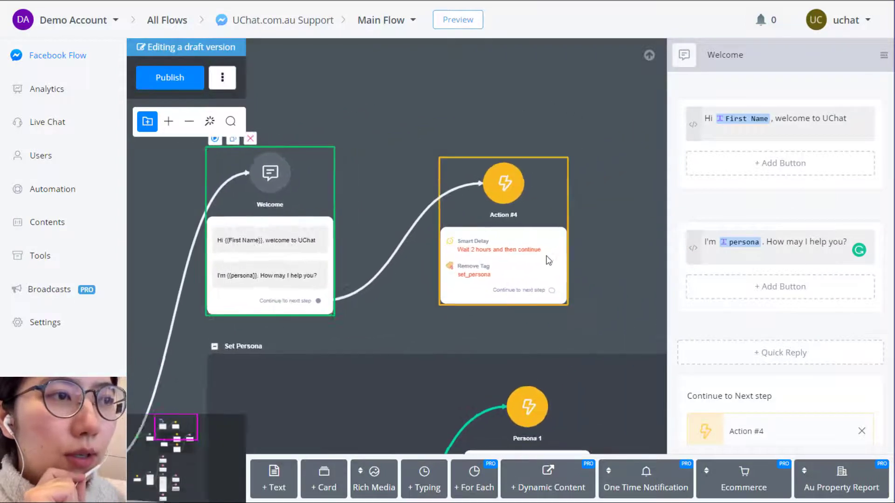
pyautogui.click(459, 269)
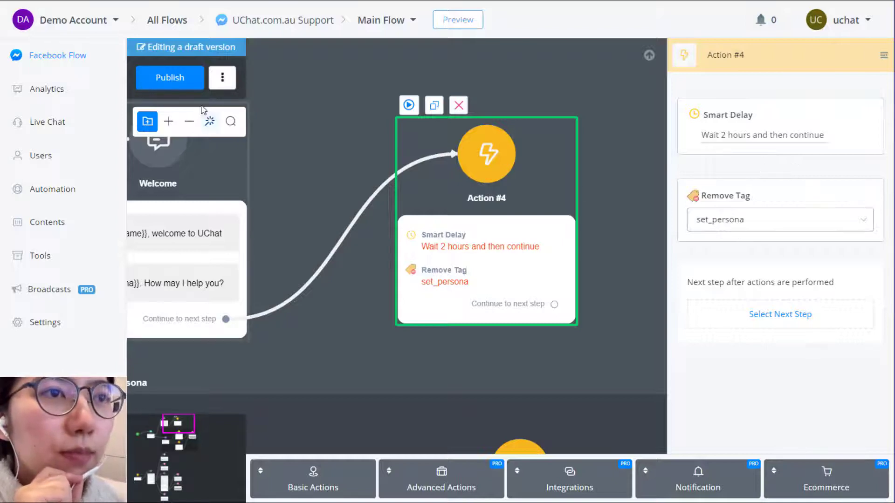
# Step: Publish the flow and start a guest conversation in the Messenger chat widget on the UChat website
pyautogui.click(170, 77)
pyautogui.scroll(-5, 328, 180)
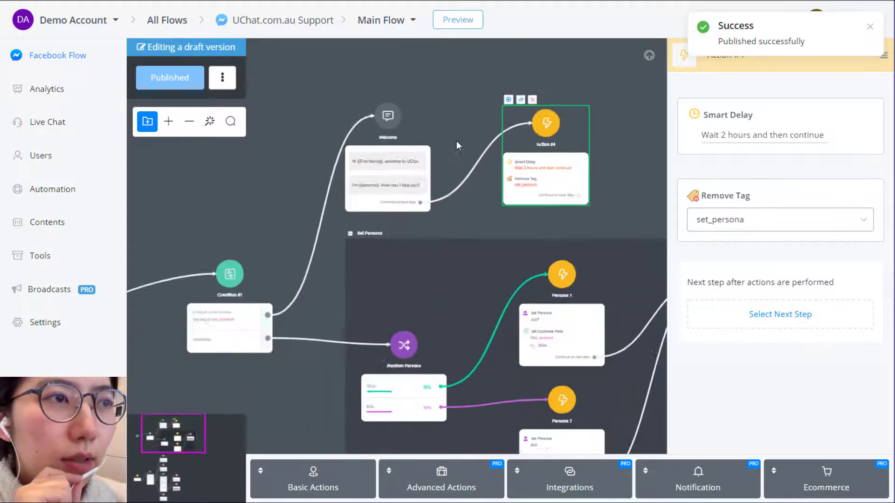
pyautogui.click(468, 21)
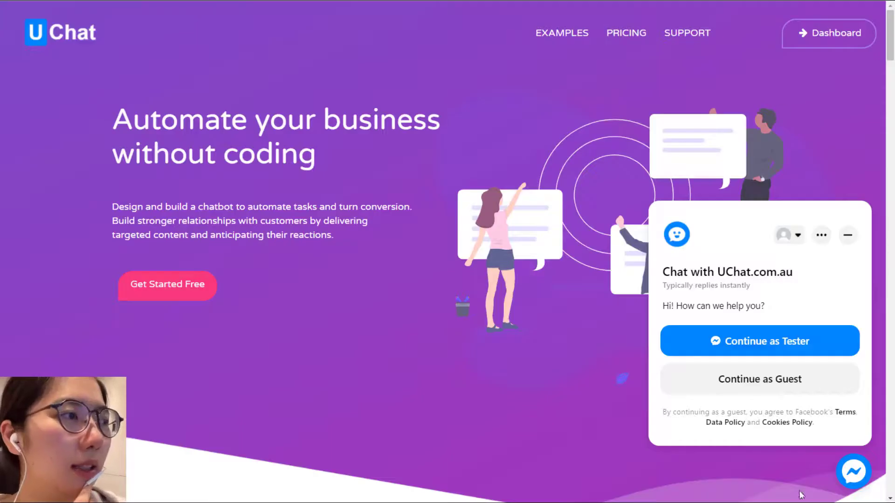
pyautogui.click(752, 385)
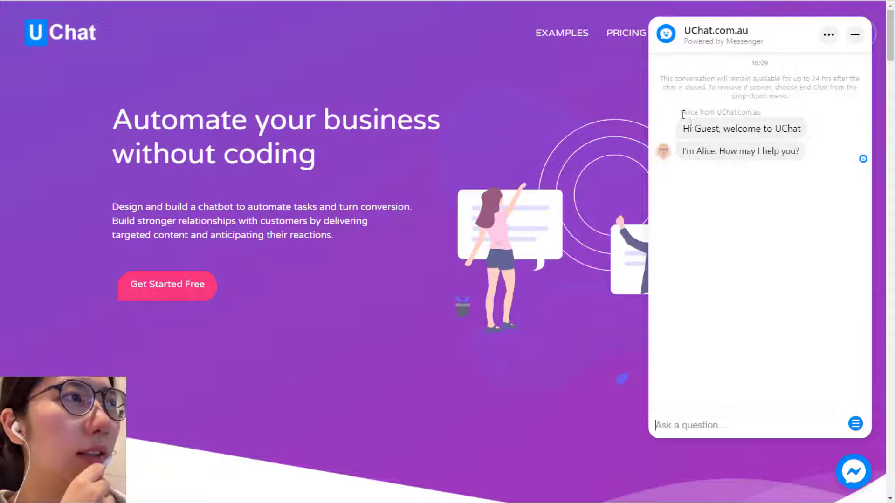
# Step: Check the sender name above the welcome messages and send "hi" in the guest chat
pyautogui.moveTo(692, 113); pyautogui.dragTo(763, 113)
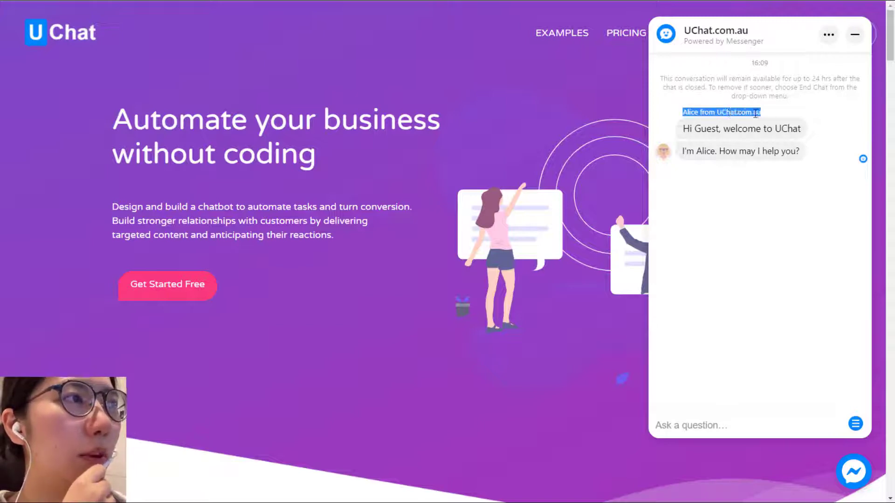
pyautogui.click(743, 132)
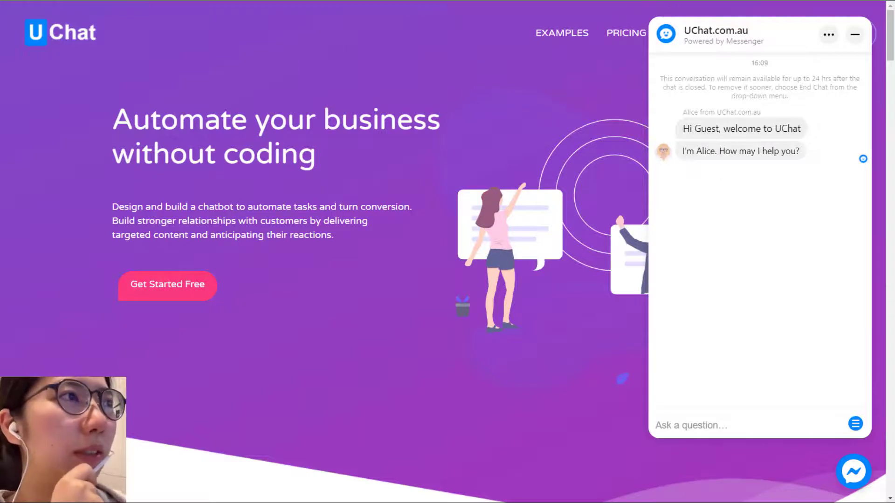
pyautogui.click(733, 424)
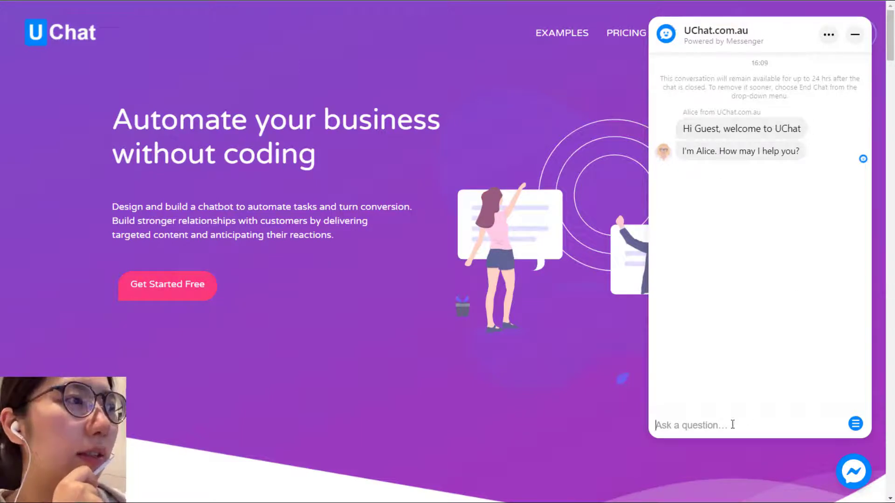
pyautogui.write('hi')
pyautogui.press('Return')
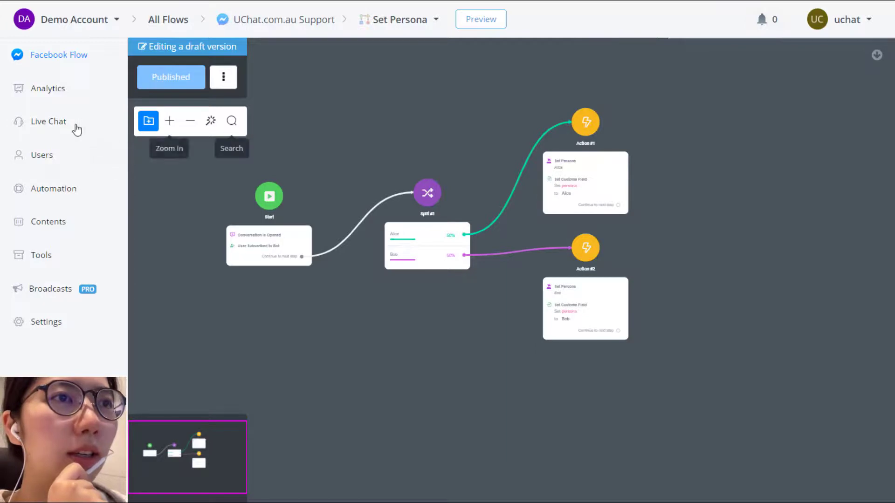
# Step: Open the newest guest conversation in Live Chat and send the reply "Hi I am Bob" as the Bob persona
pyautogui.click(51, 125)
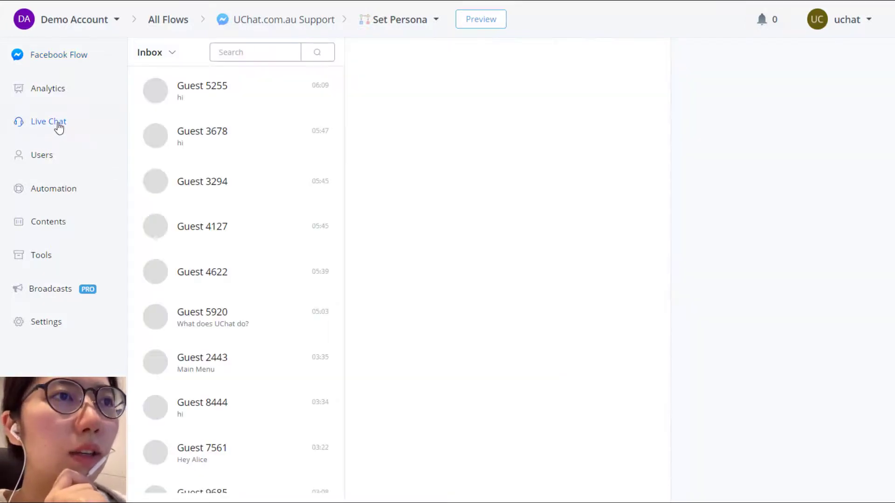
pyautogui.click(218, 93)
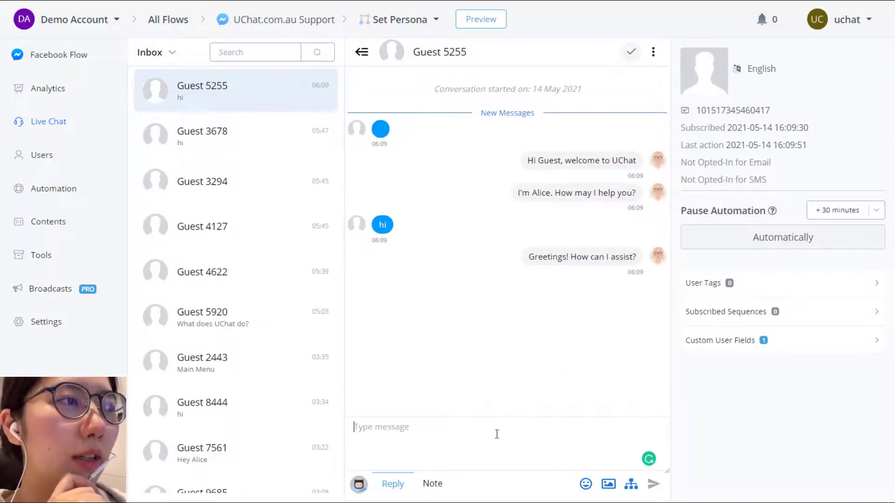
pyautogui.moveTo(362, 486)
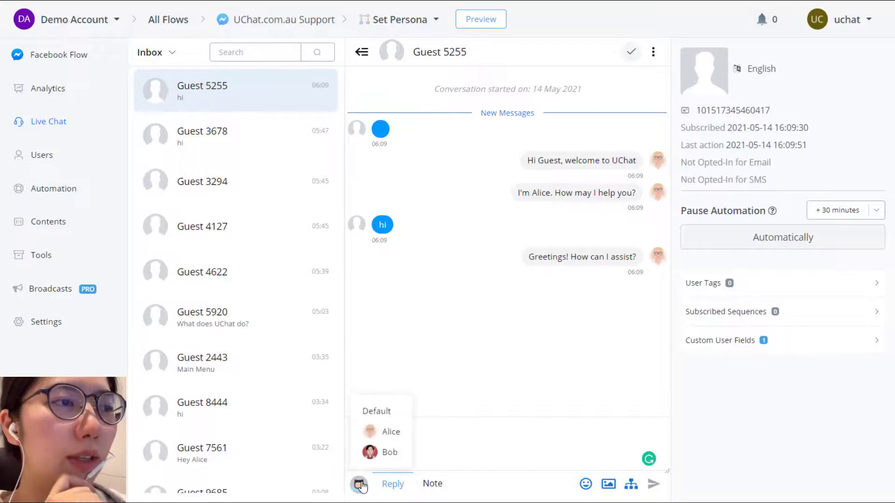
pyautogui.click(390, 441)
pyautogui.click(383, 457)
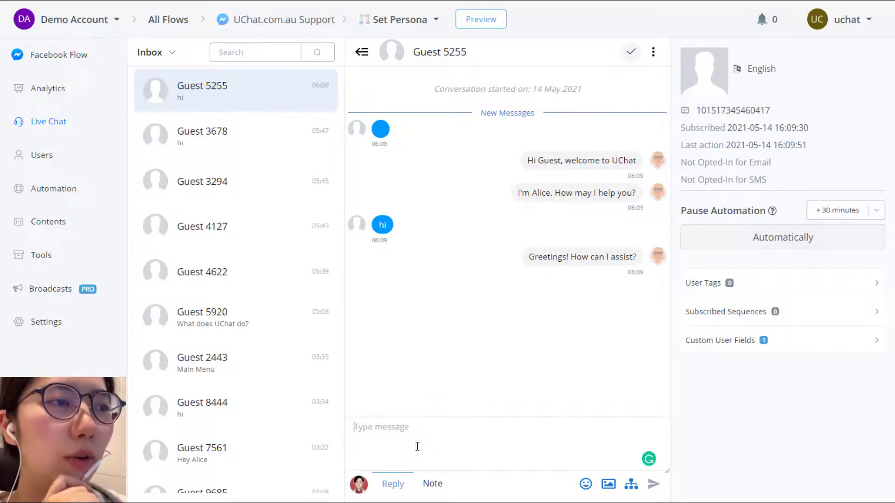
pyautogui.write('Hi I am ')
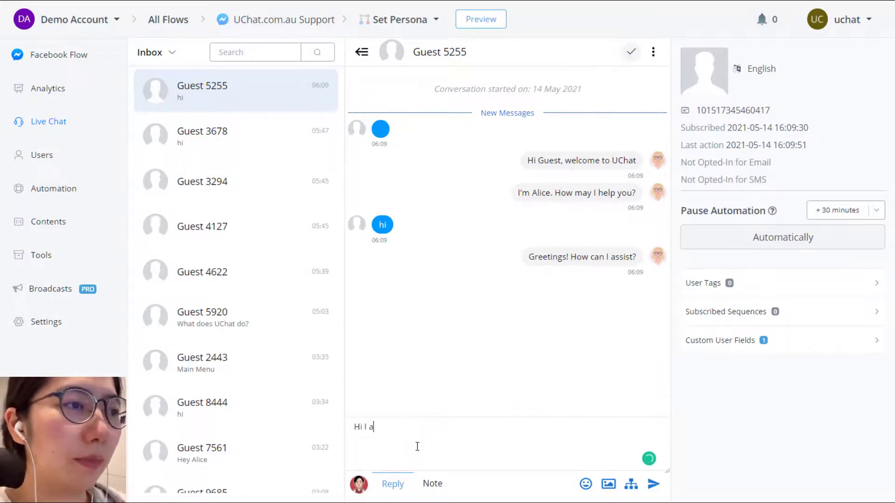
pyautogui.write('Bob')
pyautogui.press('Return')
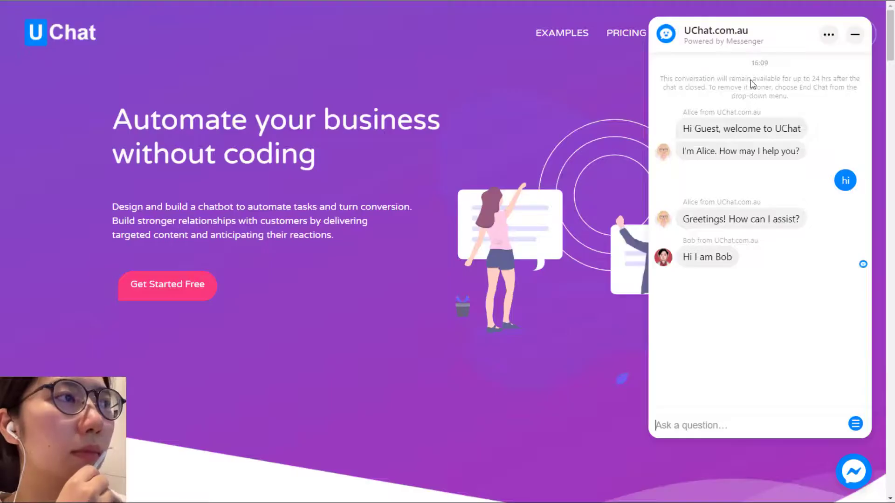
# Step: Check the sender name of the Bob reply in the website chat widget and return to Live Chat
pyautogui.moveTo(682, 240); pyautogui.dragTo(764, 250)
pyautogui.click(764, 260)
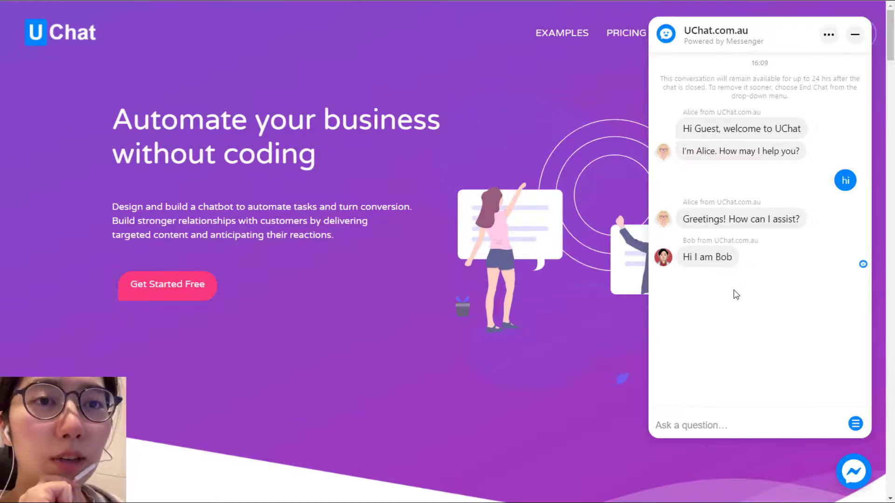
pyautogui.hotkey('alt', 'Tab')
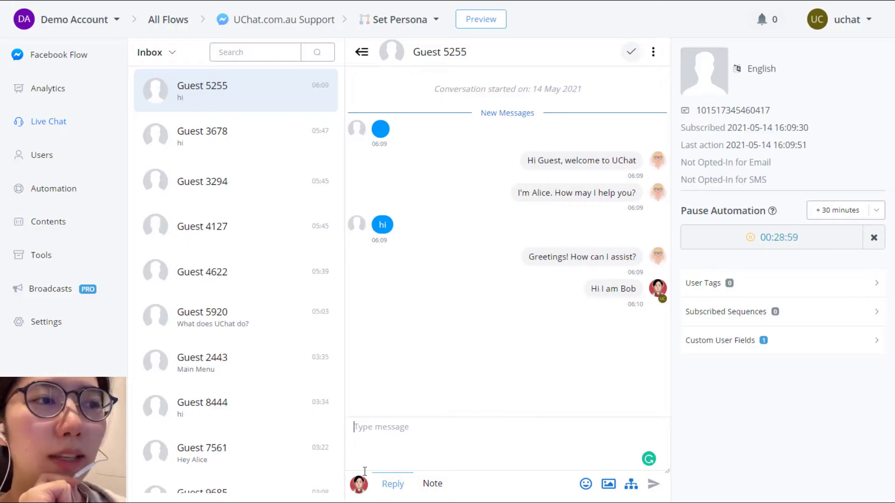
# Step: Switch the Live Chat reply persona back and forth between Alice and Bob, ending on Bob
pyautogui.click(359, 485)
pyautogui.click(382, 430)
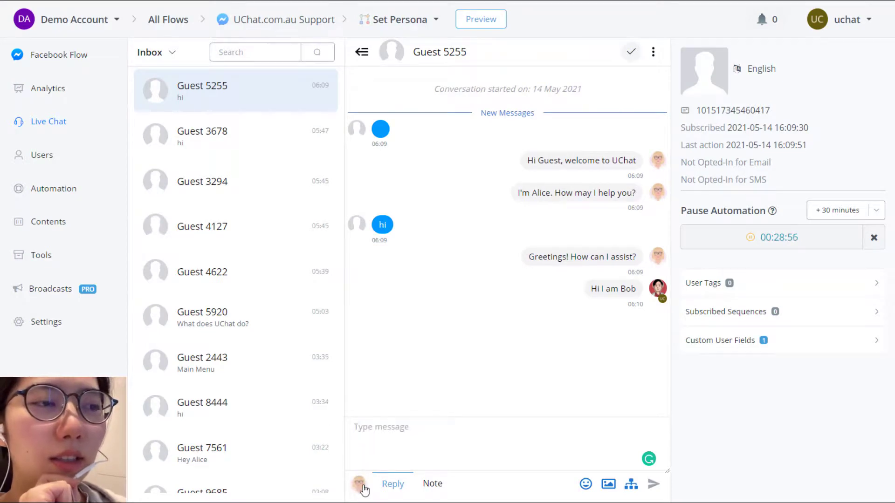
pyautogui.click(364, 488)
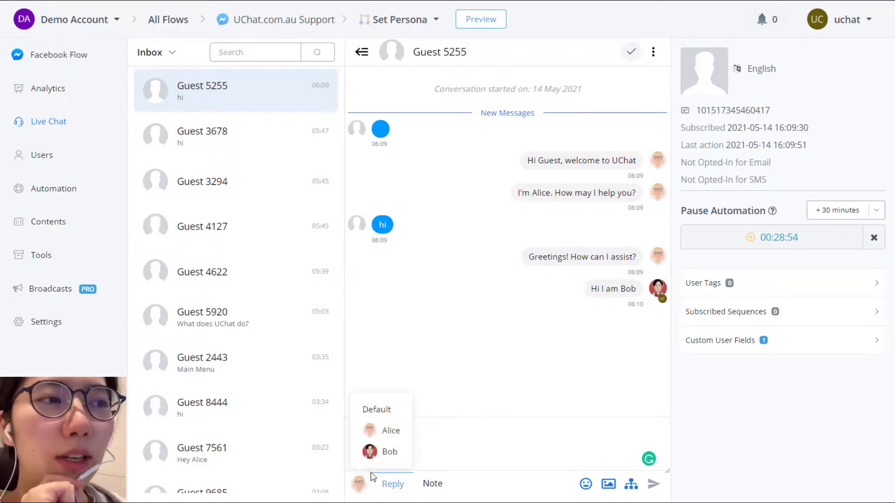
pyautogui.click(373, 451)
pyautogui.click(359, 485)
pyautogui.click(385, 434)
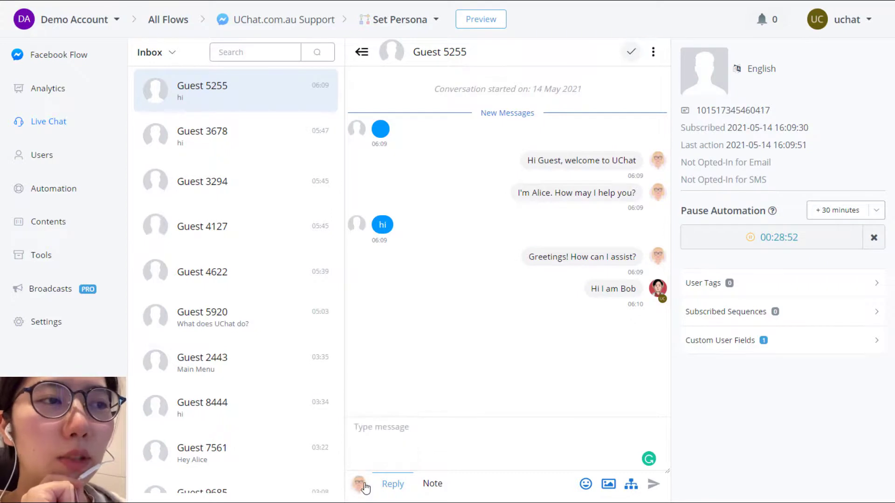
pyautogui.click(359, 484)
pyautogui.click(401, 452)
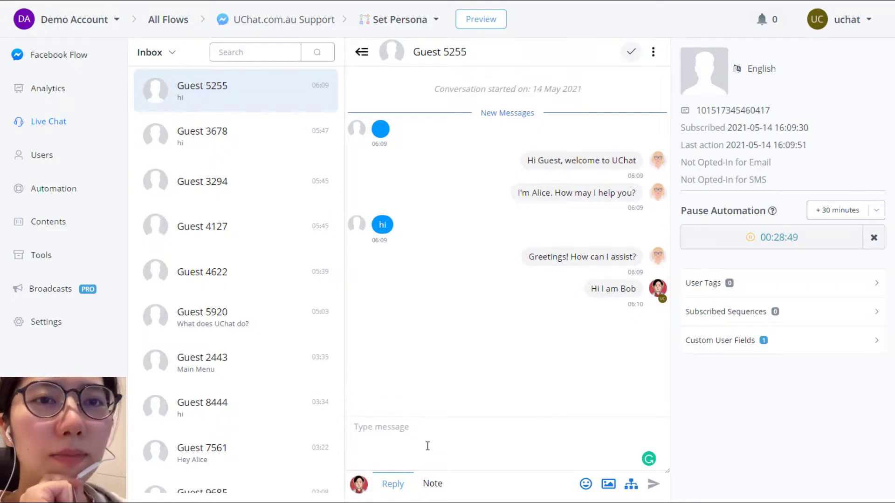